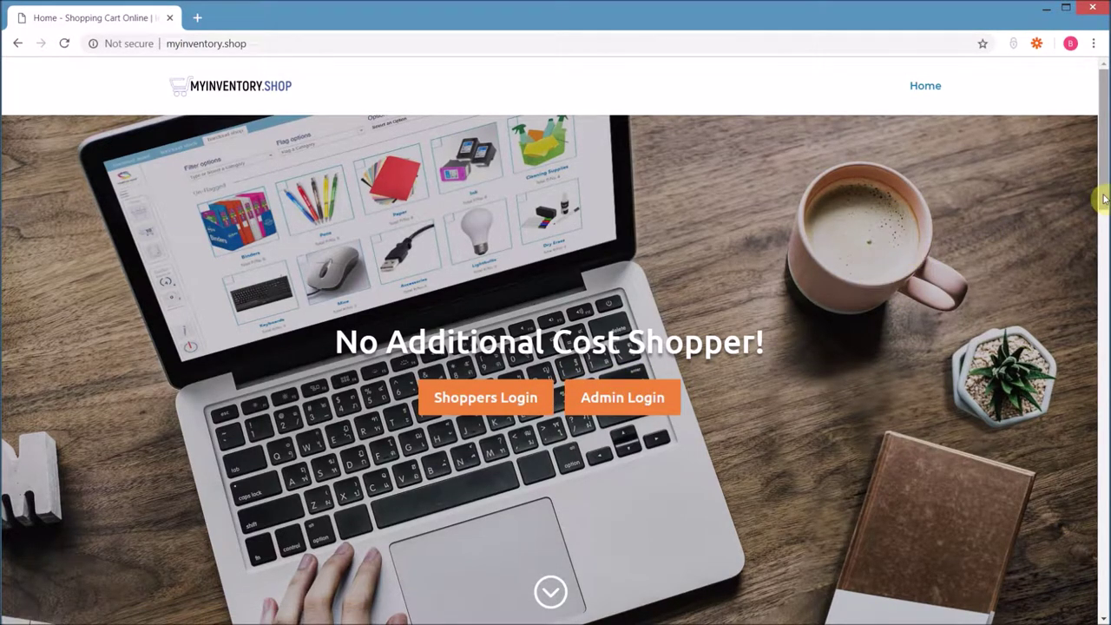
- Scroll the myinventory.shop home page and go to the Shoppers Login page
{"action": "mouse_move", "coordinate": [1104, 200]}
{"action": "left_mouse_down"}
{"action": "mouse_move", "coordinate": [1105, 374]}
{"action": "mouse_move", "coordinate": [1105, 87]}
{"action": "left_mouse_up"}
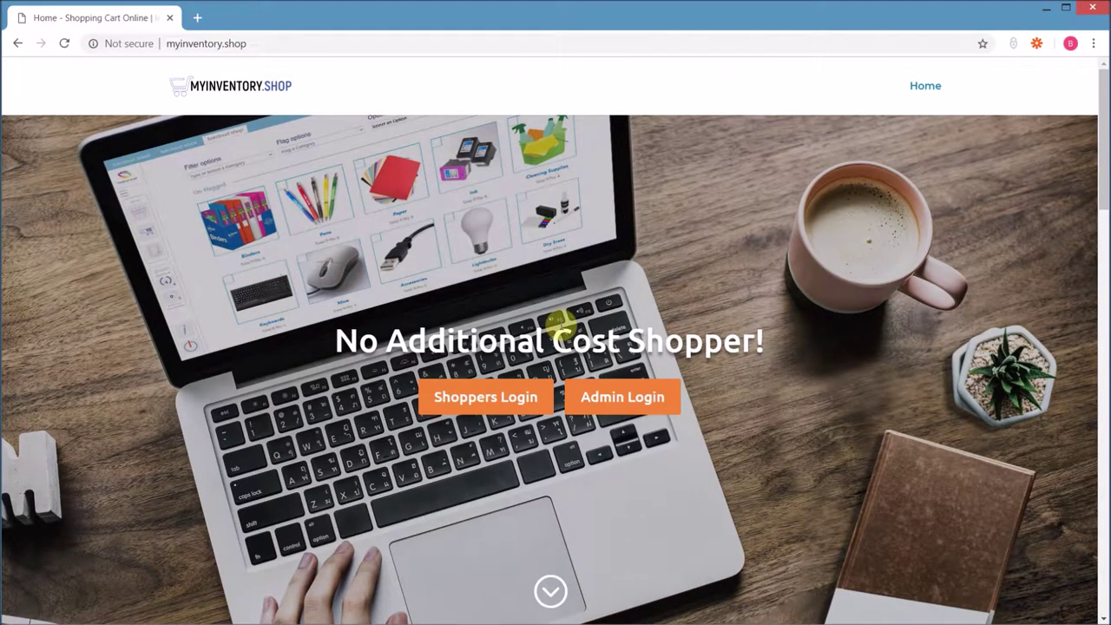
{"action": "left_click", "coordinate": [486, 397]}
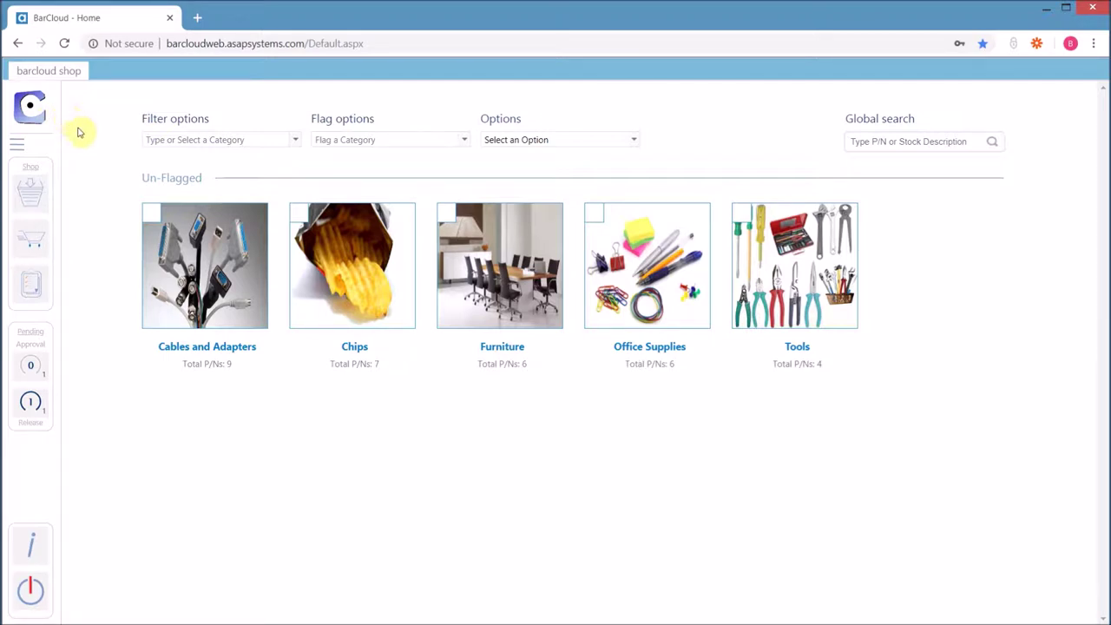
{"action": "left_click", "coordinate": [14, 150]}
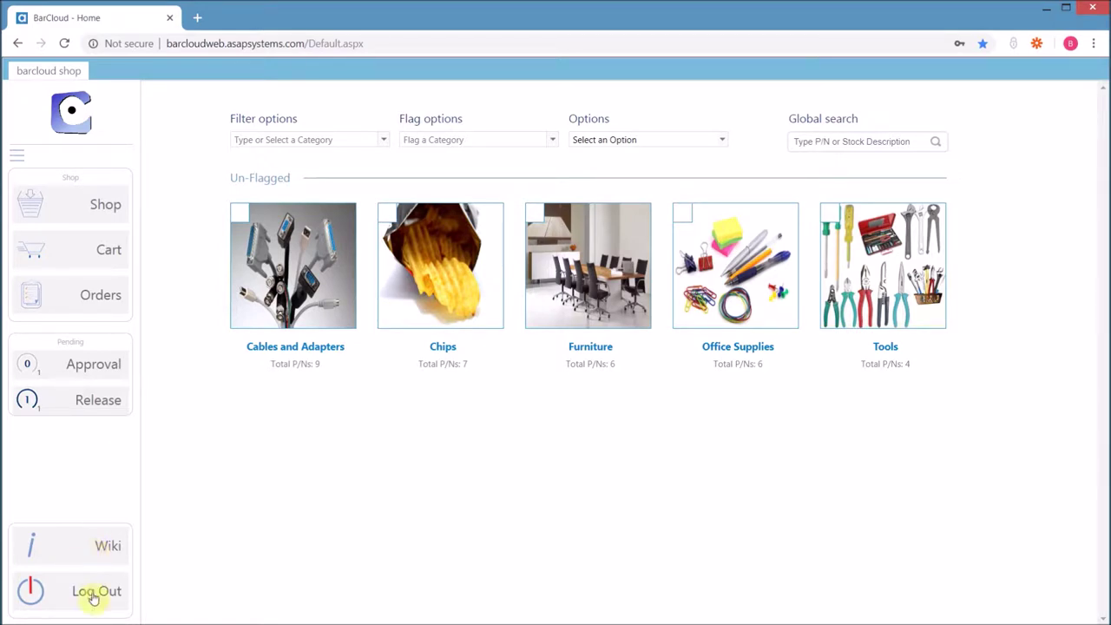
{"action": "left_click", "coordinate": [17, 153]}
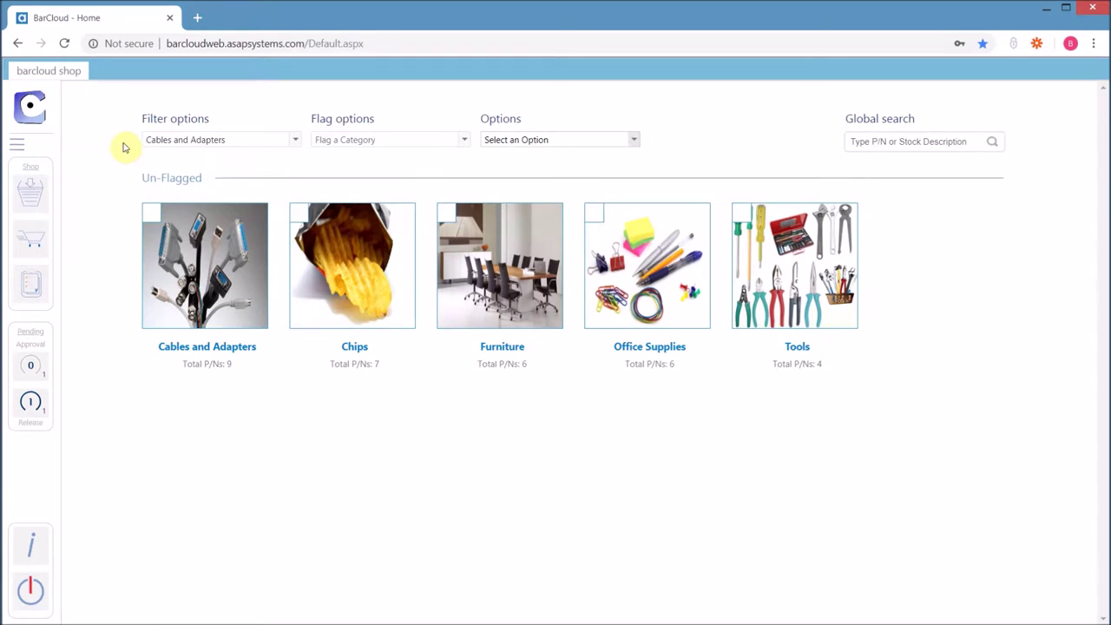
{"action": "left_click", "coordinate": [295, 141]}
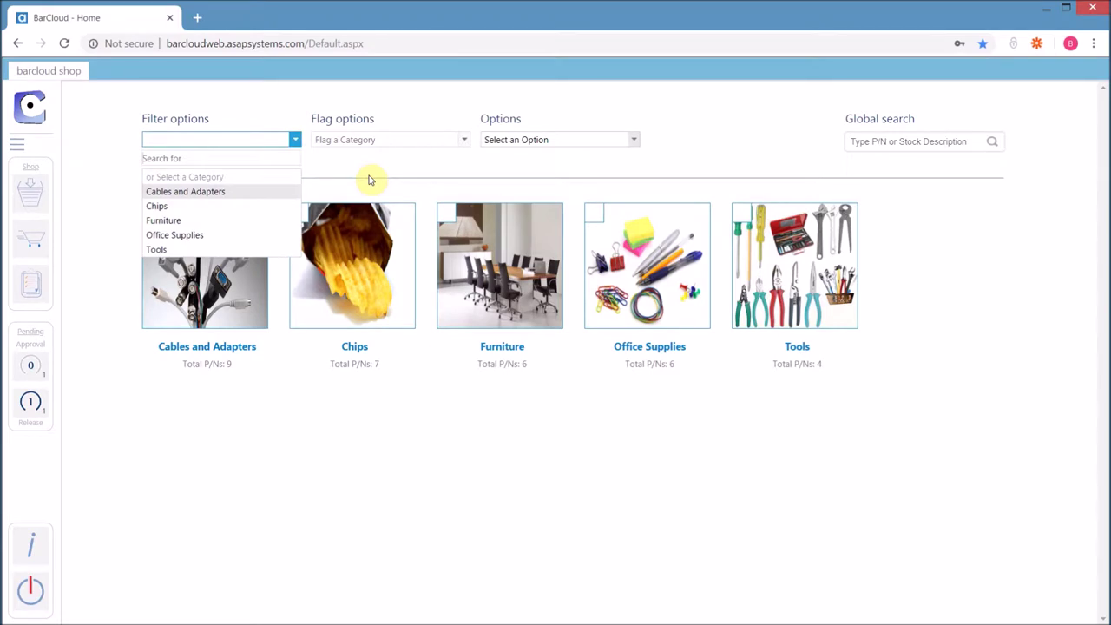
{"action": "left_click", "coordinate": [369, 180]}
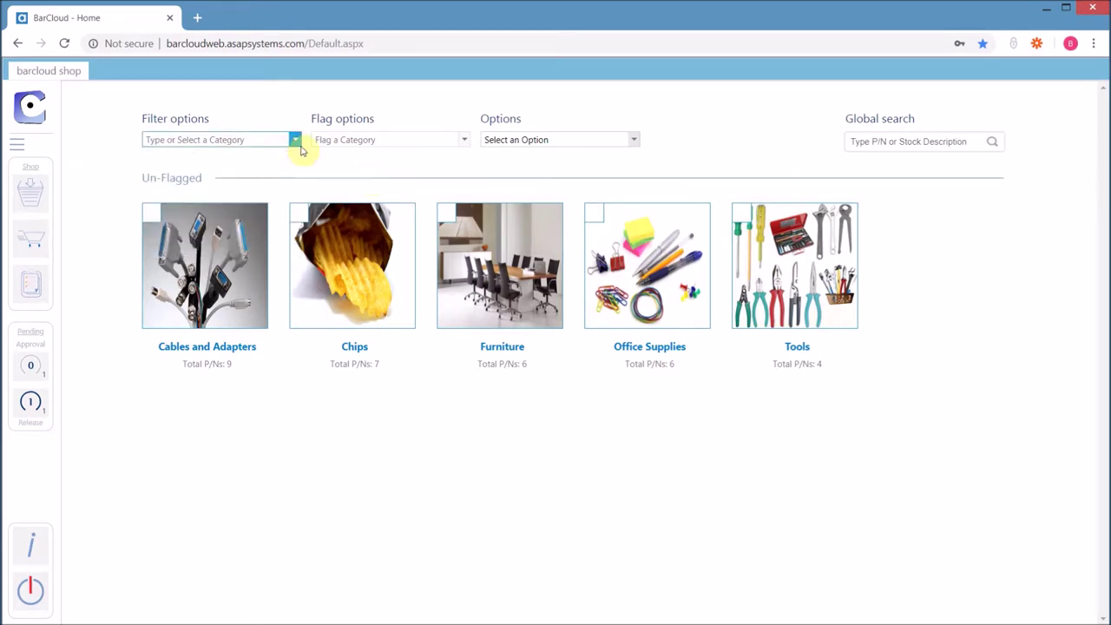
{"action": "left_click", "coordinate": [463, 142]}
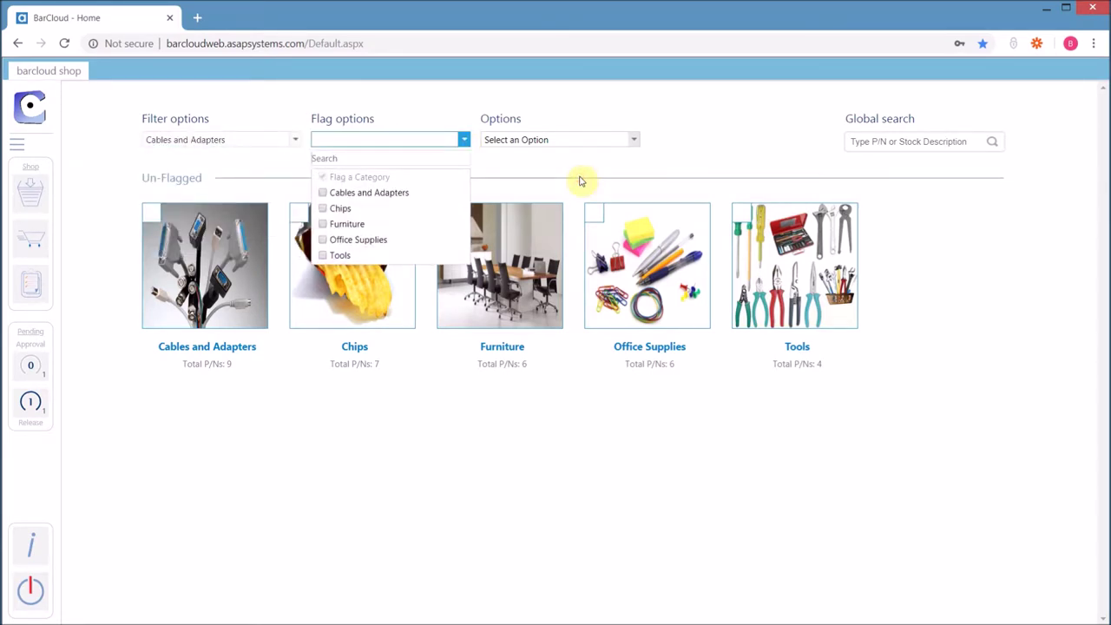
{"action": "left_click", "coordinate": [582, 182]}
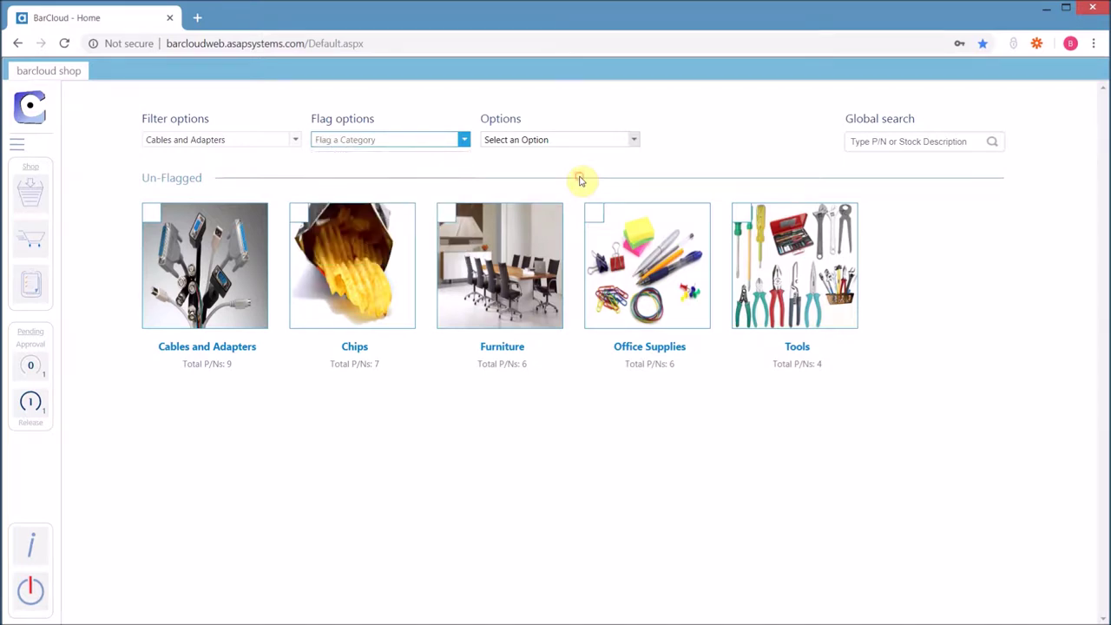
{"action": "key", "text": "Tab"}
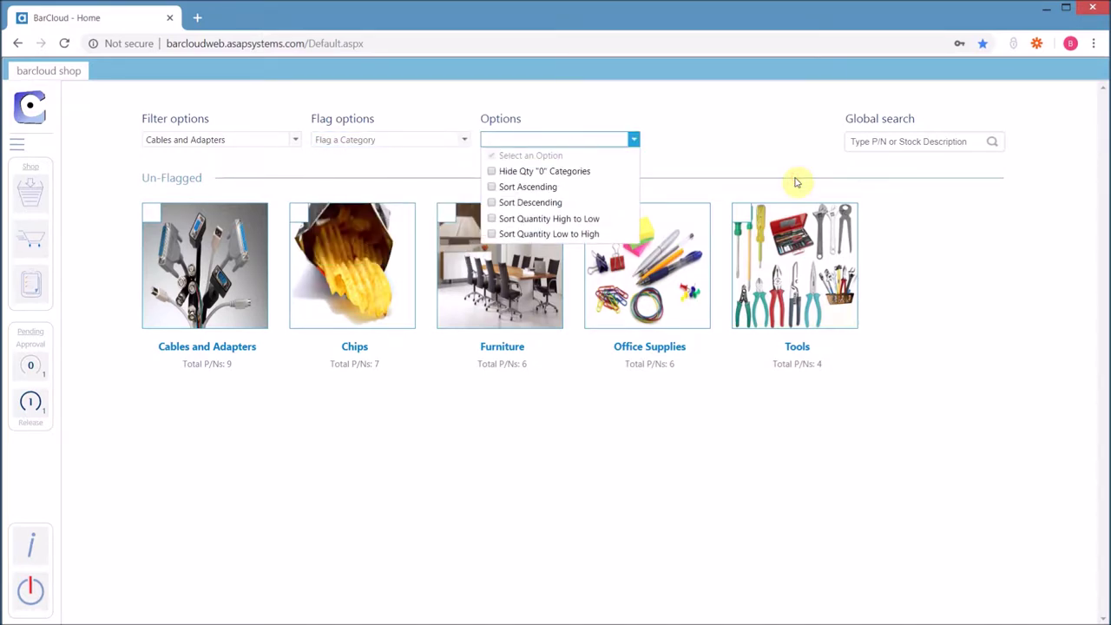
{"action": "left_click", "coordinate": [808, 136]}
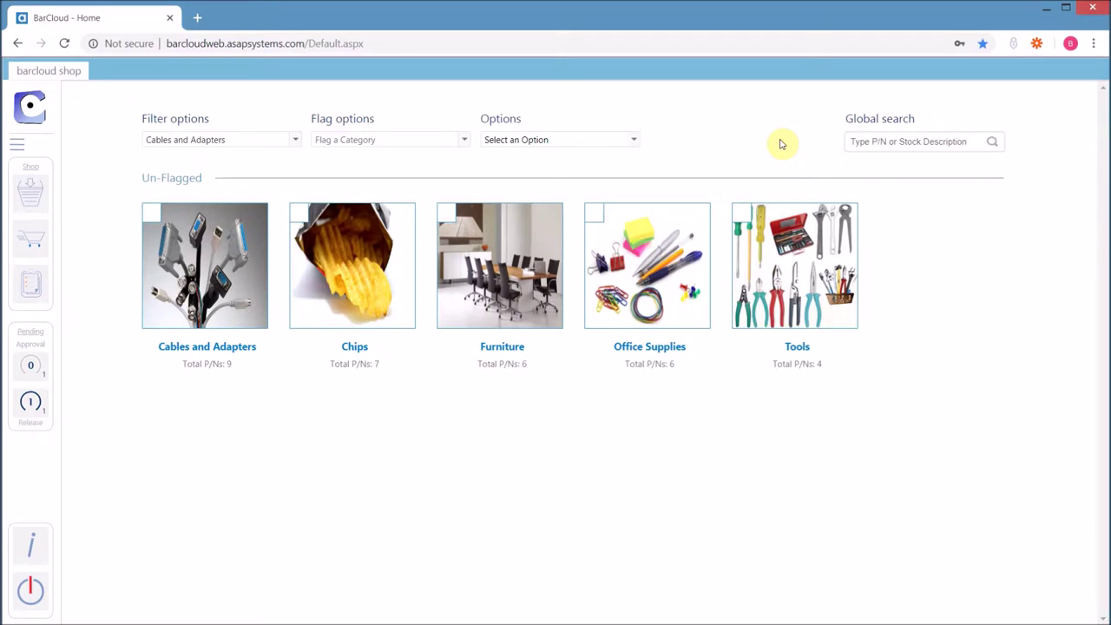
{"action": "left_click", "coordinate": [438, 320]}
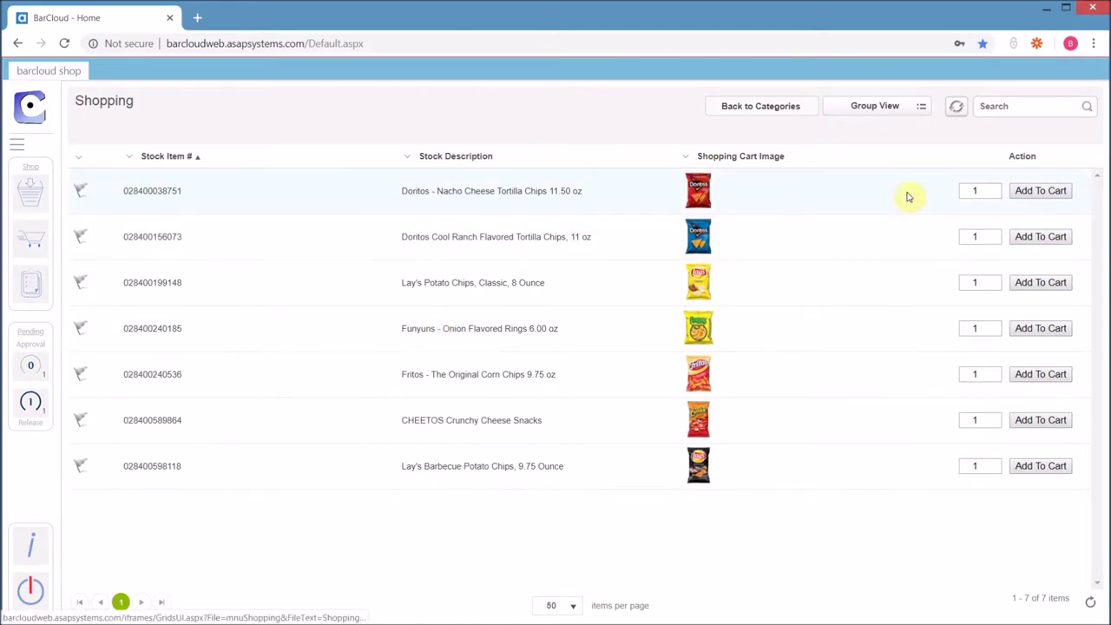
- Add three Nacho Cheese Doritos and two Cool Ranch Doritos to the cart
{"action": "left_click", "coordinate": [980, 190]}
{"action": "key", "text": "BackSpace"}
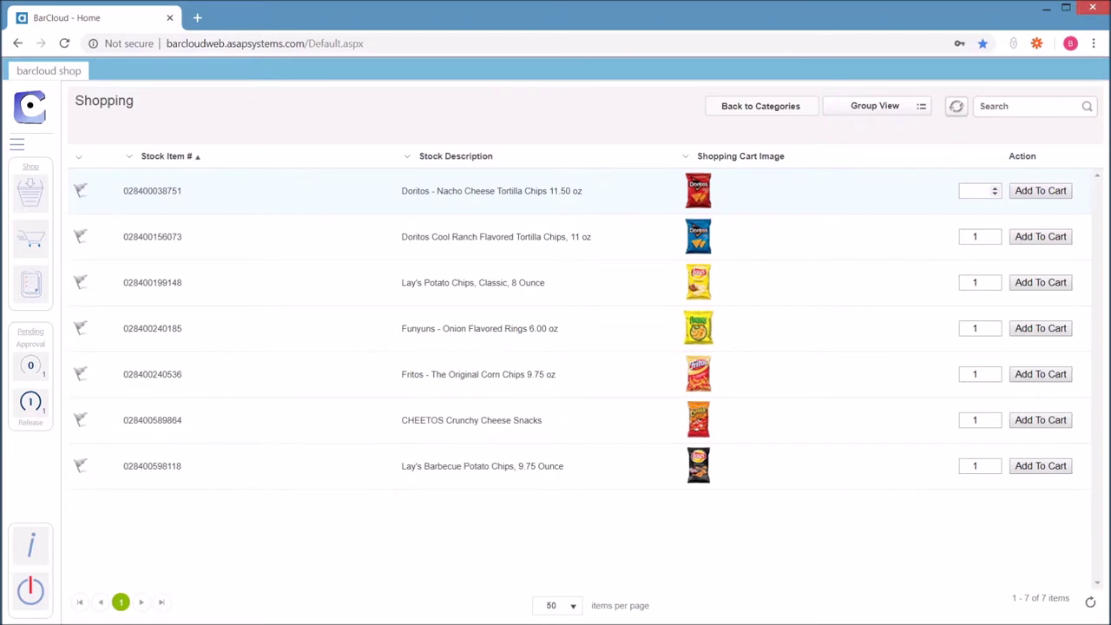
{"action": "type", "text": "3"}
{"action": "left_click", "coordinate": [995, 232]}
{"action": "left_click", "coordinate": [1046, 191]}
{"action": "left_click", "coordinate": [762, 111]}
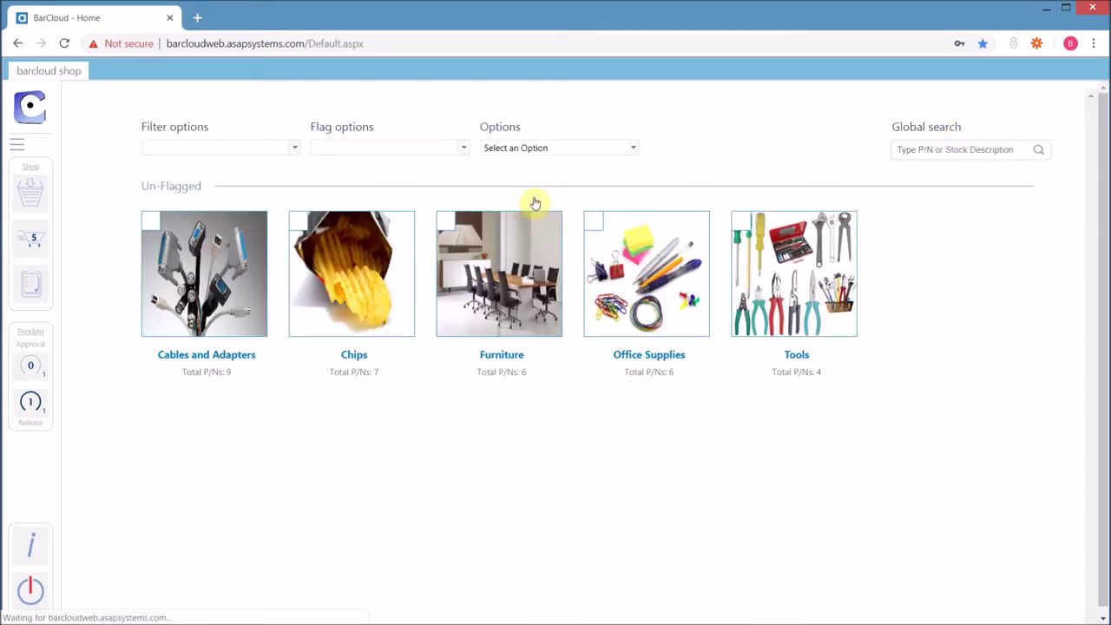
- Add chairs and a desk from Furniture, bringing the cart to 11 items totalling 1,086.75
{"action": "left_click", "coordinate": [506, 282]}
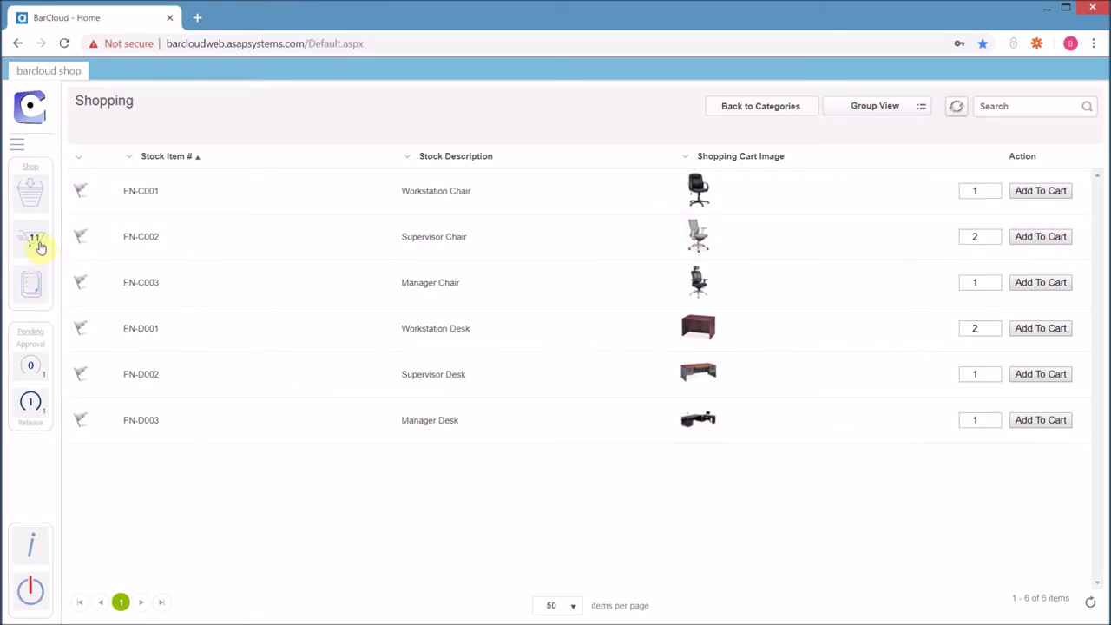
{"action": "left_click", "coordinate": [39, 248]}
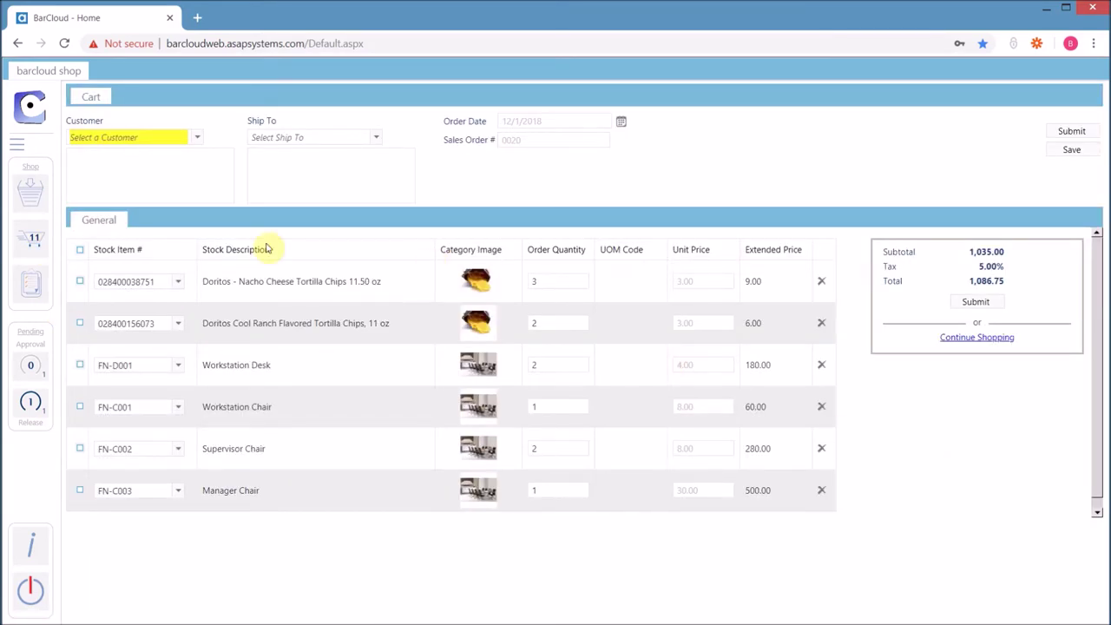
- Submit order 0020 for IT Department, shipping to 555 Main Track Rd, Ste 220, Dallas
{"action": "left_click", "coordinate": [196, 139]}
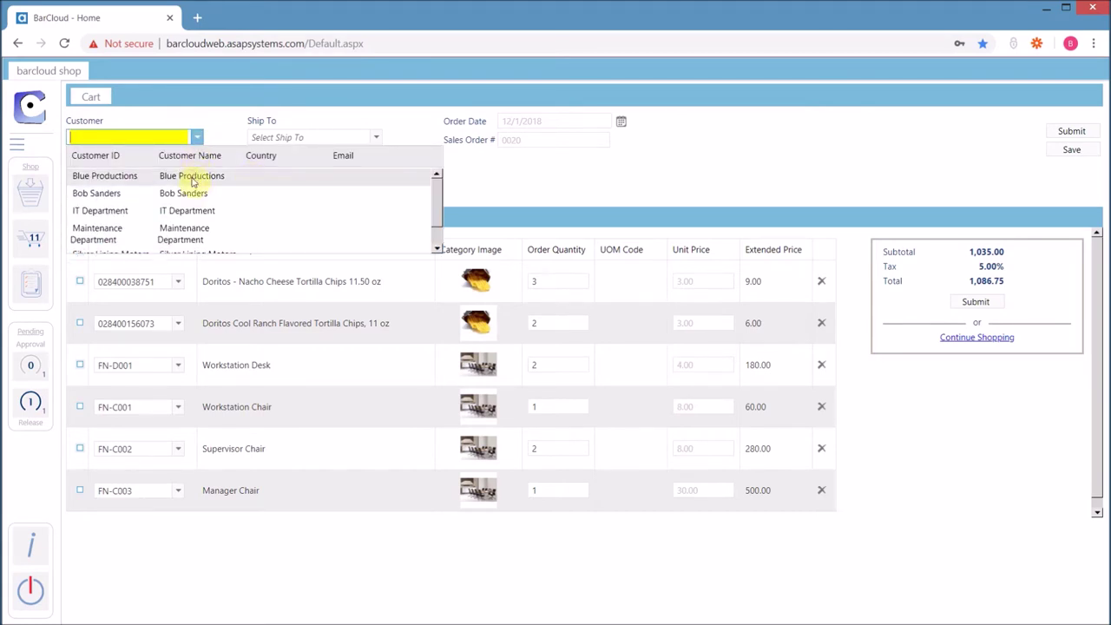
{"action": "left_click", "coordinate": [193, 214]}
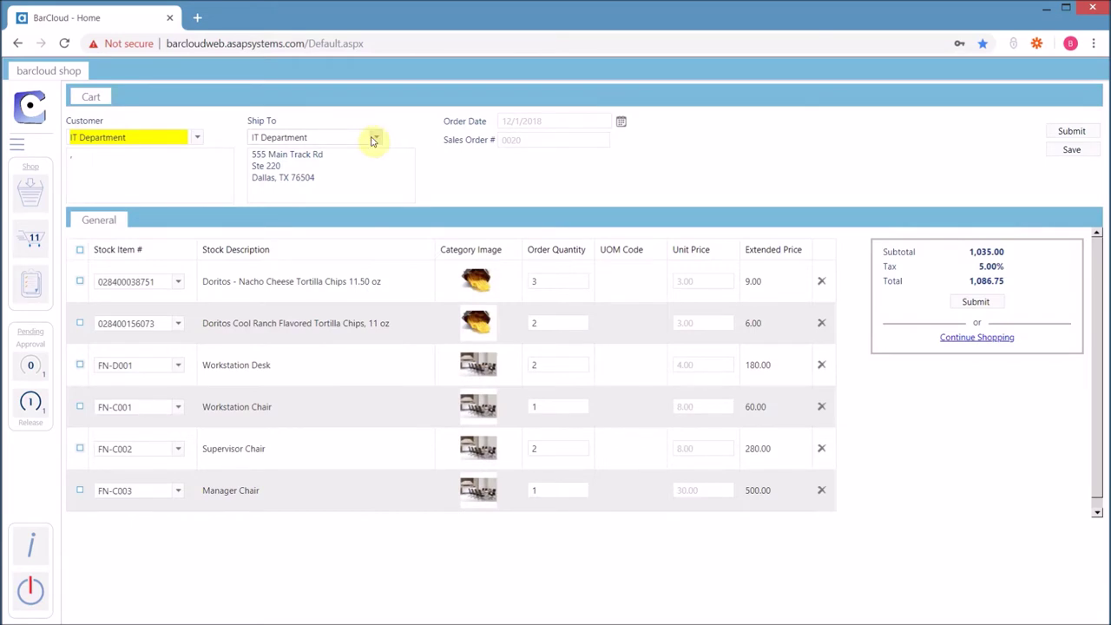
{"action": "left_click", "coordinate": [474, 174]}
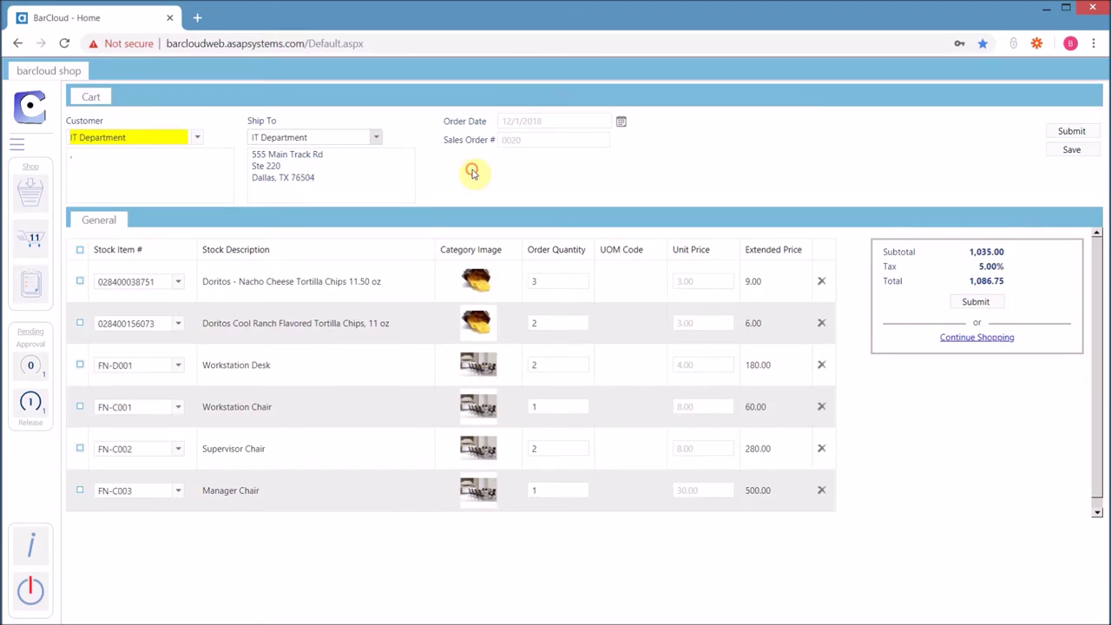
{"action": "left_click", "coordinate": [391, 129]}
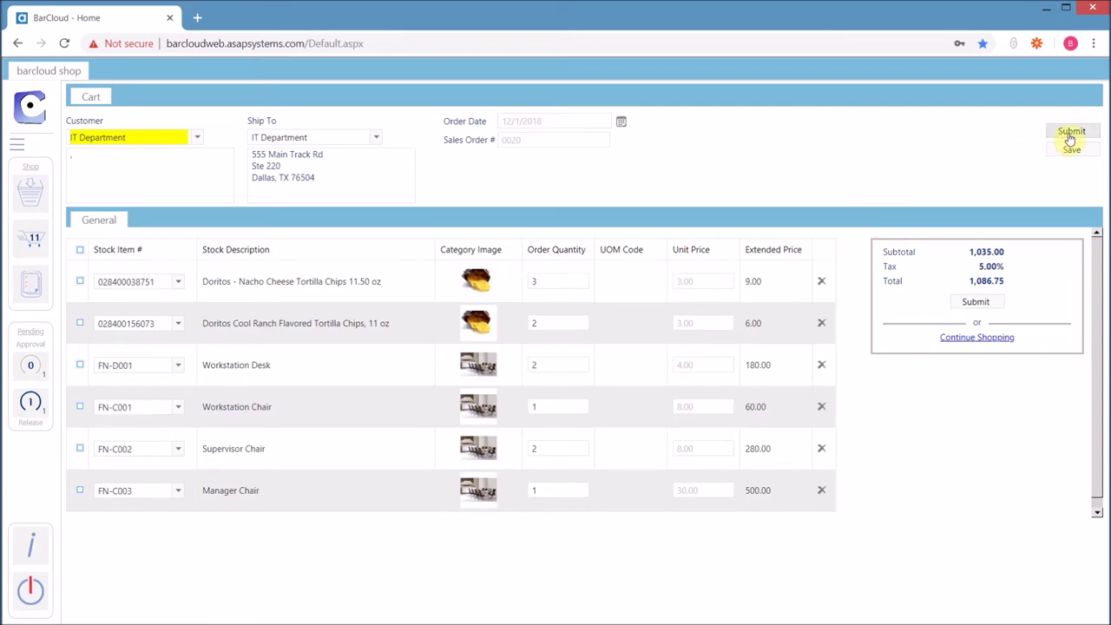
{"action": "left_click", "coordinate": [1070, 136]}
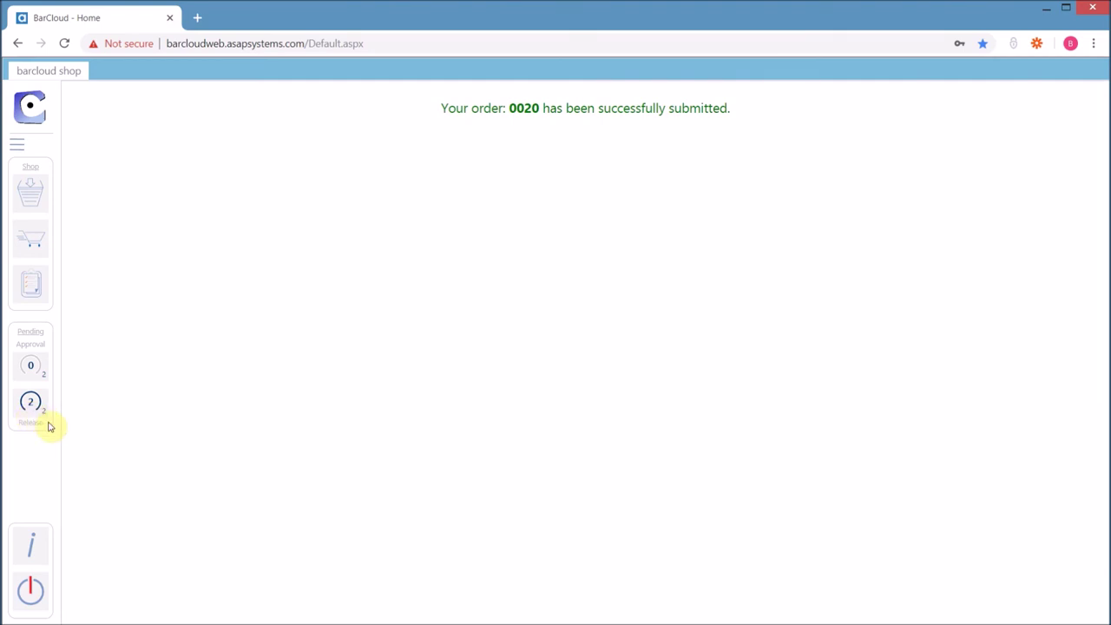
- View fulfilled order 0016's three cable items, totalling 28.35, from the refreshed order history
{"action": "left_click", "coordinate": [50, 426]}
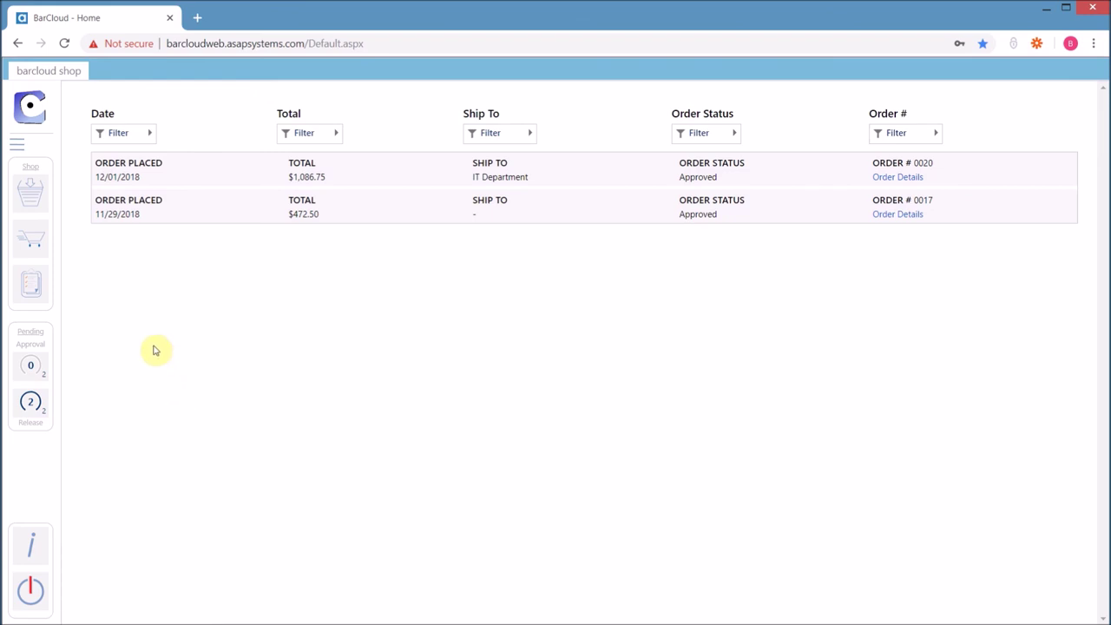
{"action": "left_click", "coordinate": [32, 291]}
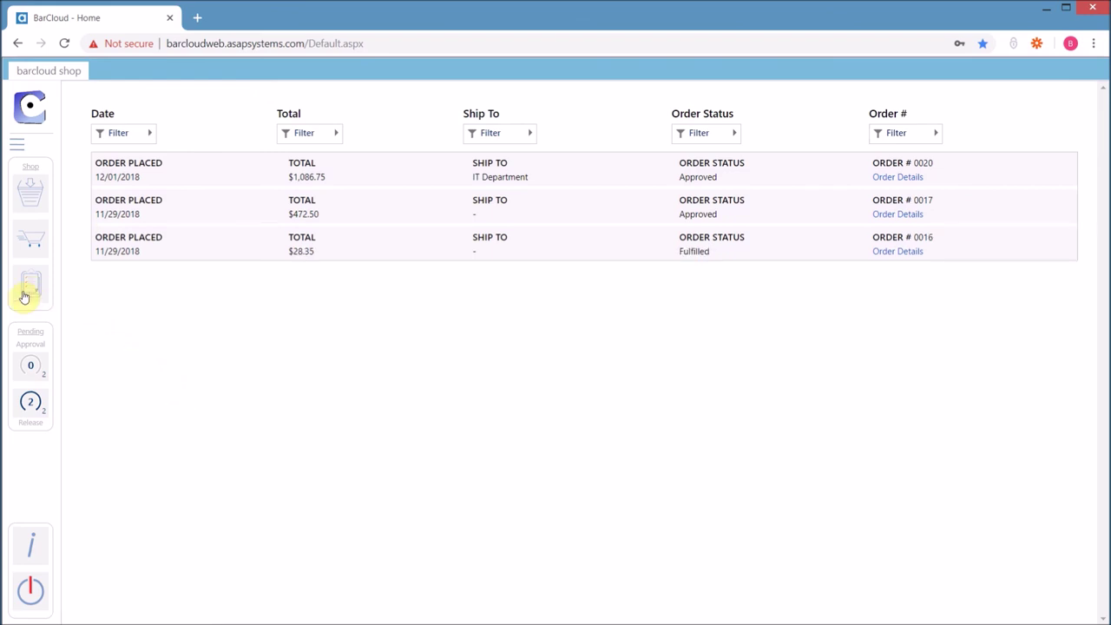
{"action": "left_click", "coordinate": [920, 253]}
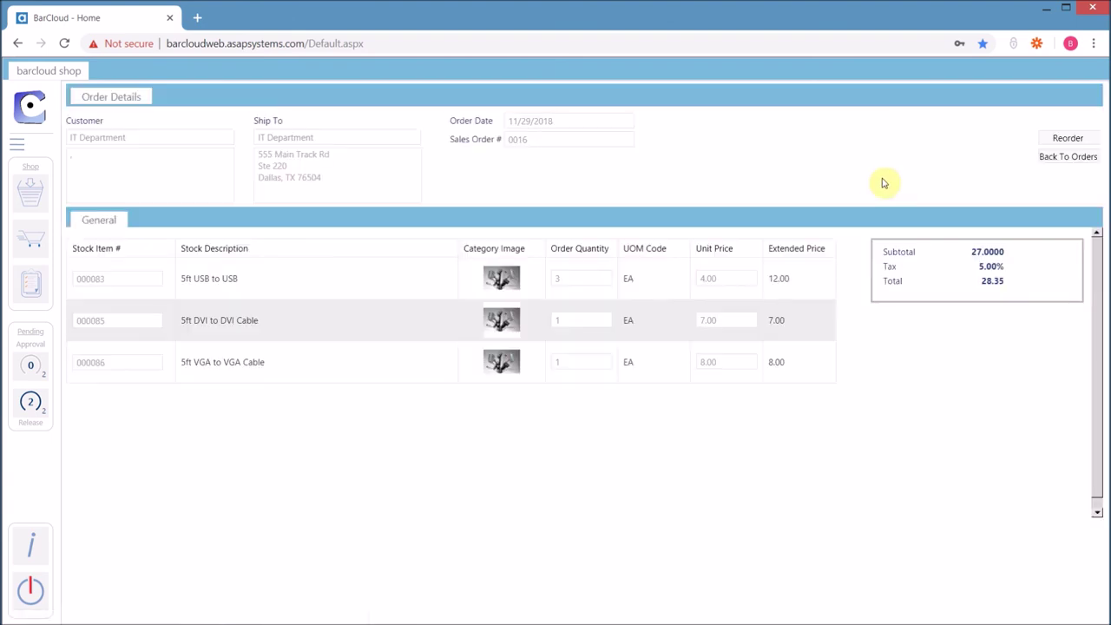